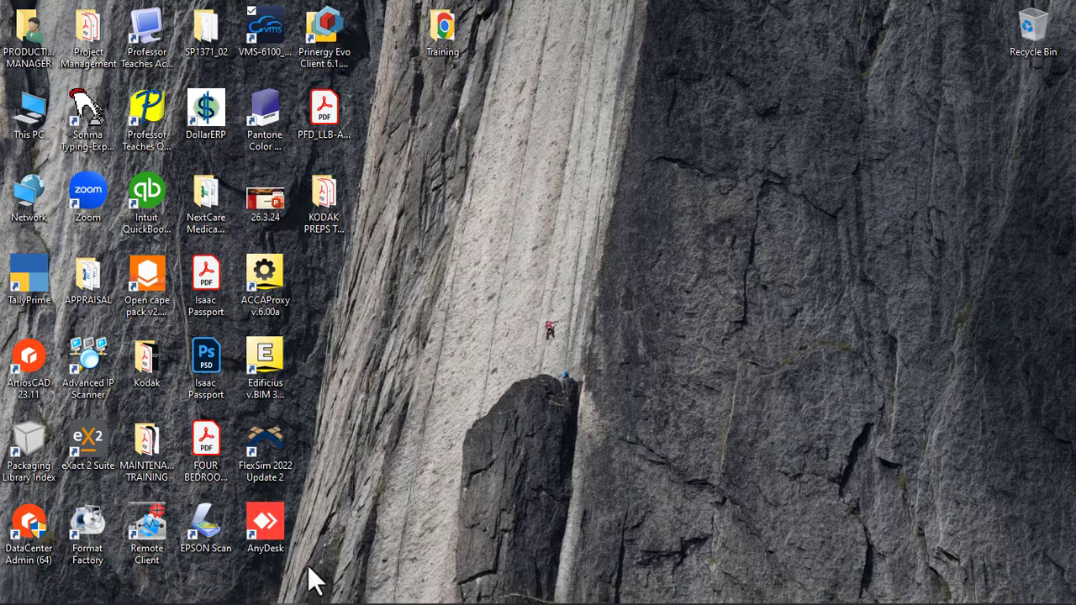
Step: Restore the YouTube video page in Chrome to read the five A4 pages on 630 x 597 mm comment
mouse_move(254, 594)
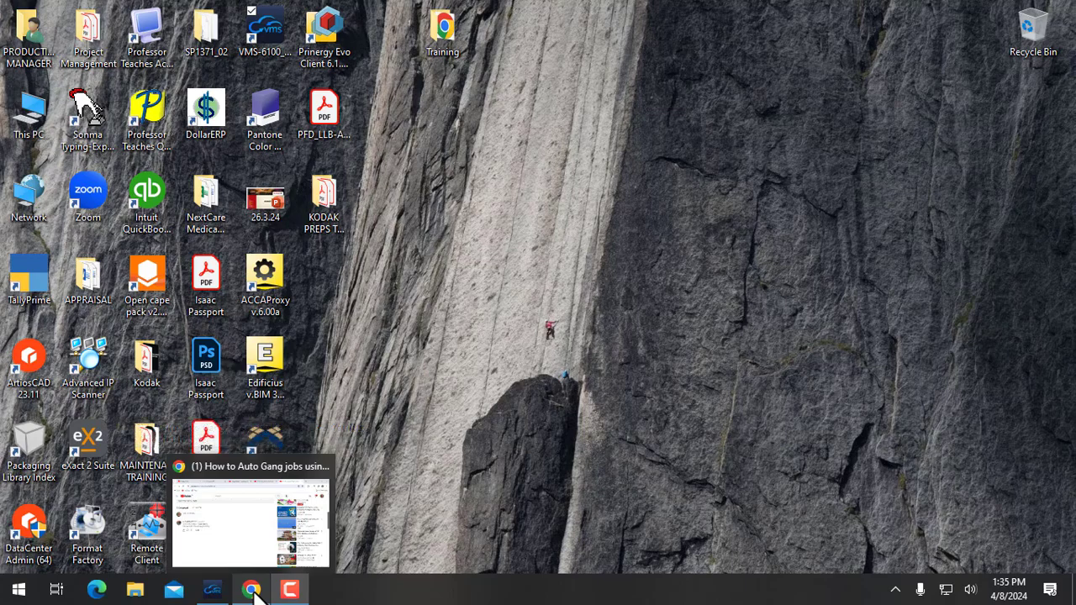
click(255, 593)
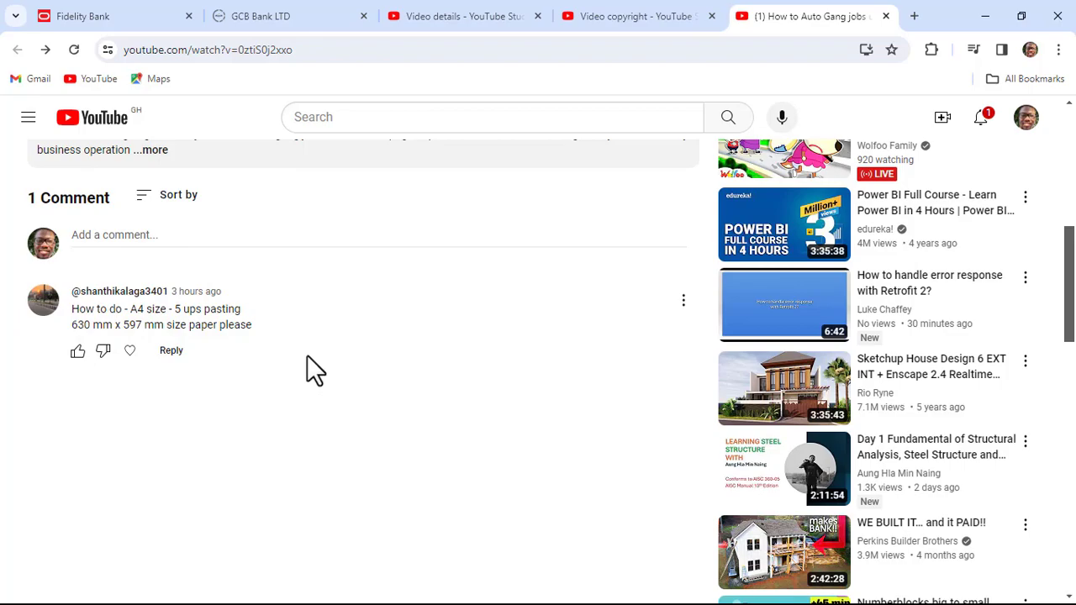
Step: Launch Kodak Preps 9 from a Start-menu search for PREP, then open the Resources menu
key(super)
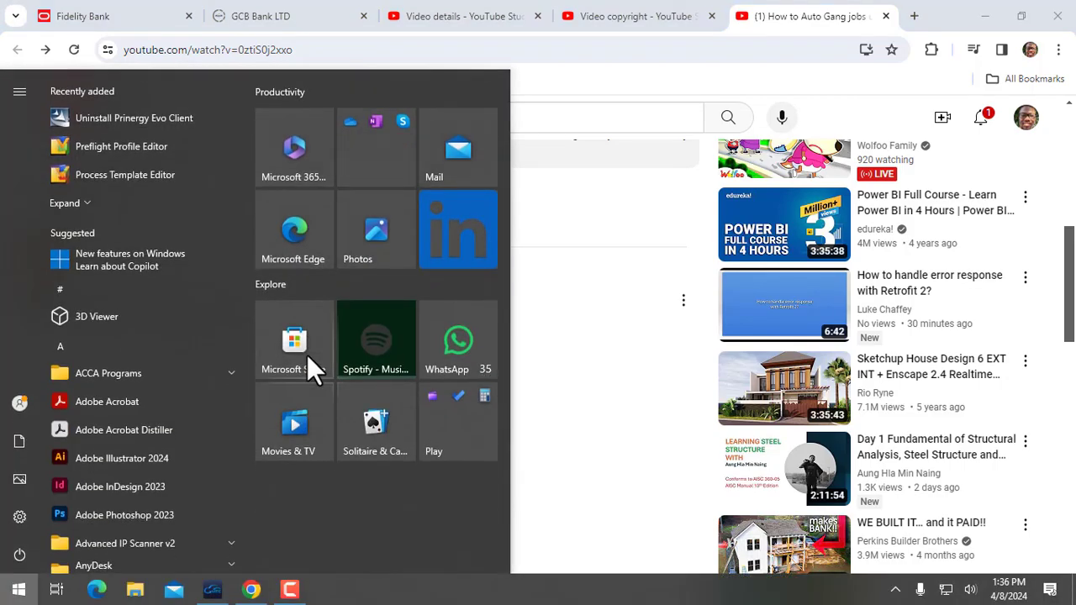
text(PREP)
key(Escape)
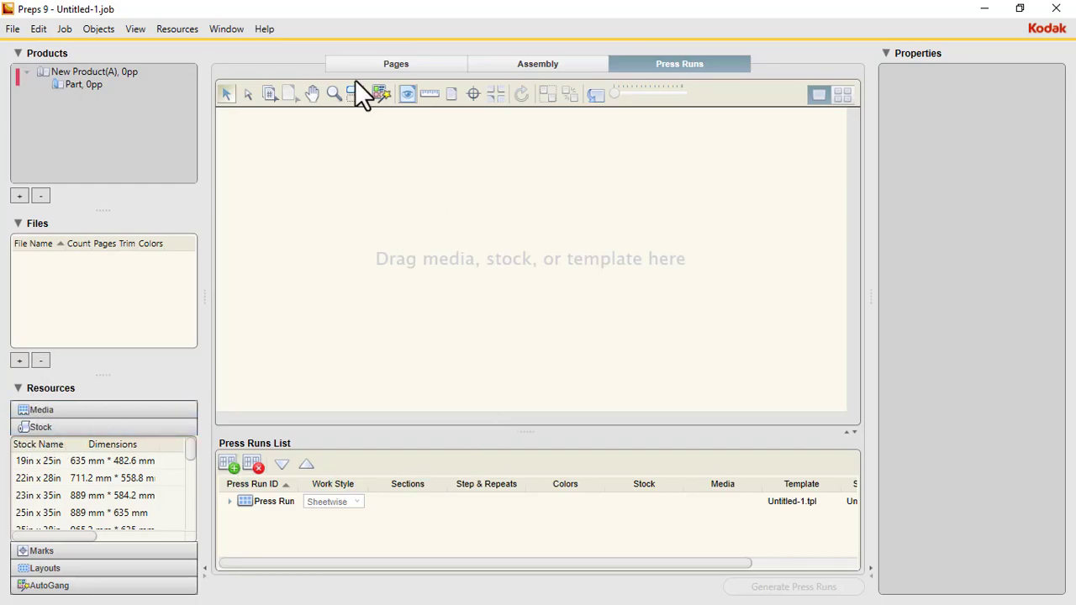
click(165, 27)
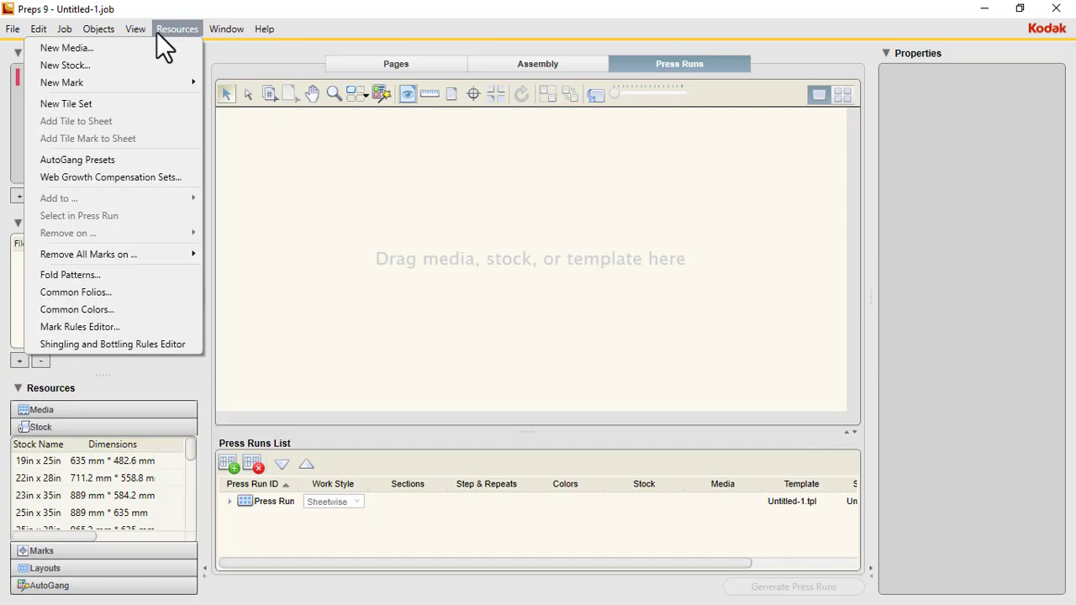
Step: Start a new stock named '630 X 597' with manufacturer ATANASOFT MEDIA
click(108, 64)
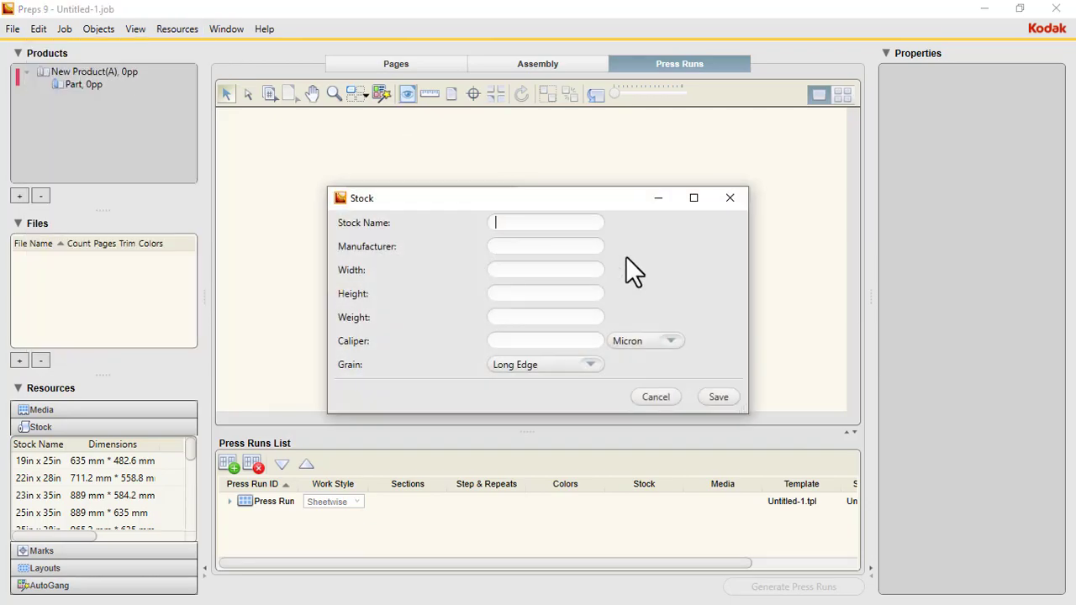
click(346, 156)
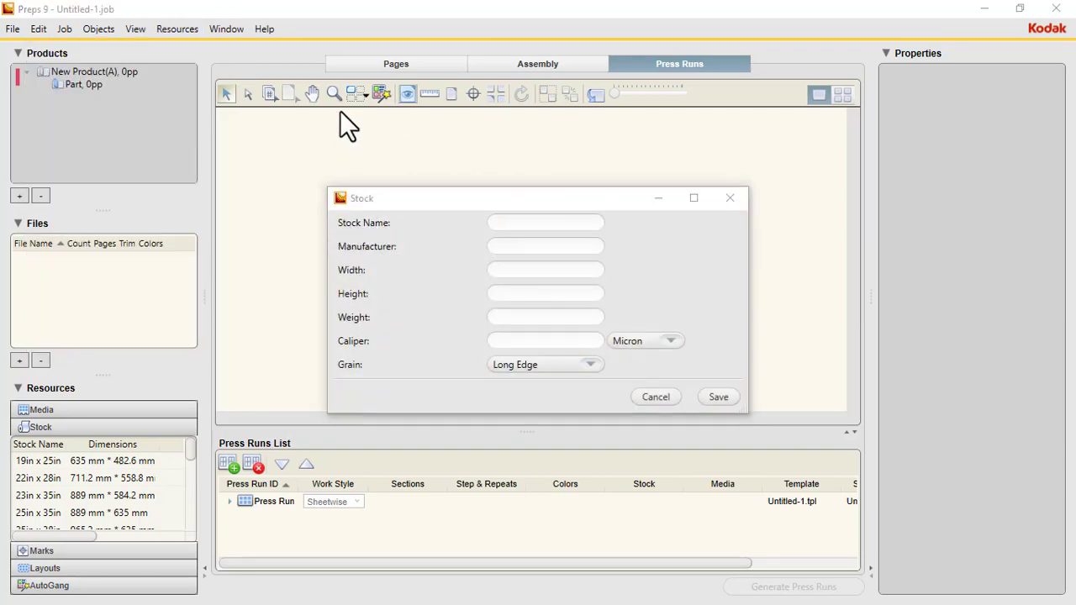
click(531, 224)
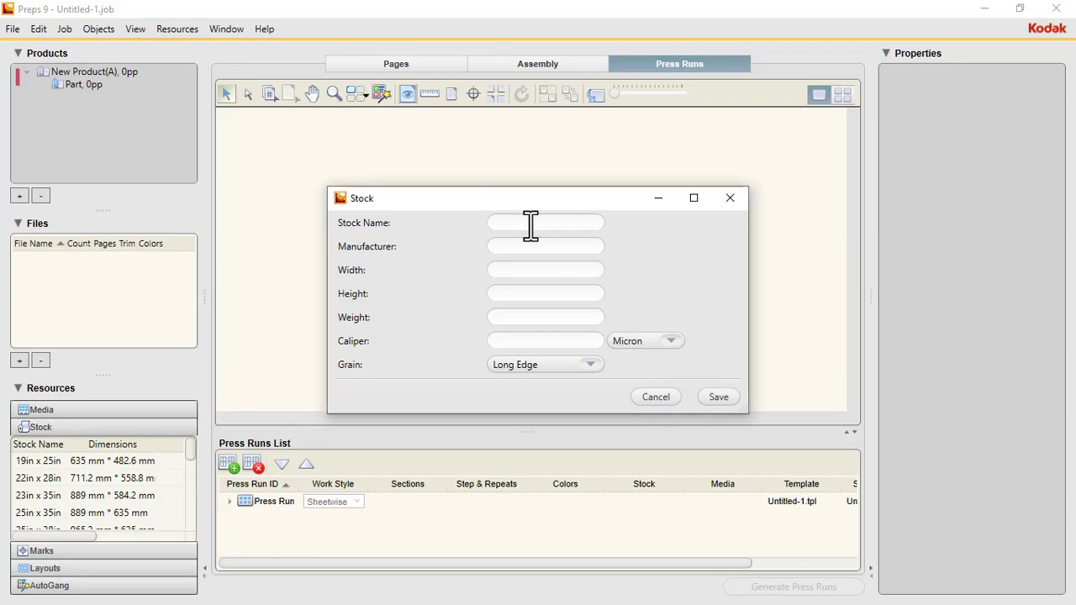
text(630 X)
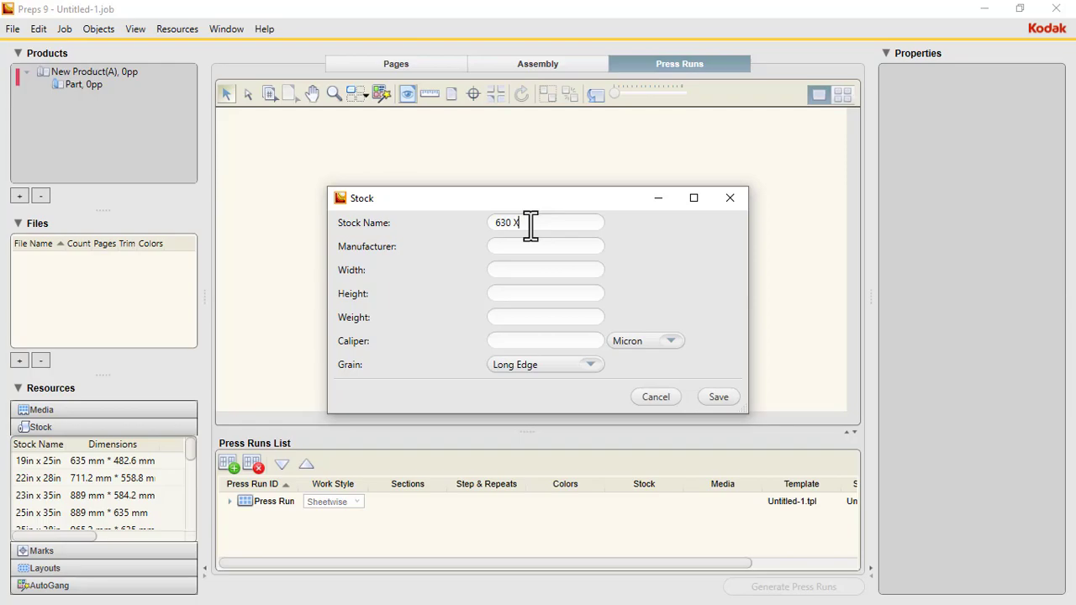
text( 597)
click(560, 250)
text(ATANASOFT MEDIO)
key(BackSpace)
text(A)
Step: Give the stock a size of 630 × 597 mm, weight 130 and caliper 0.13, then save it
key(Tab)
text(630)
key(Tab)
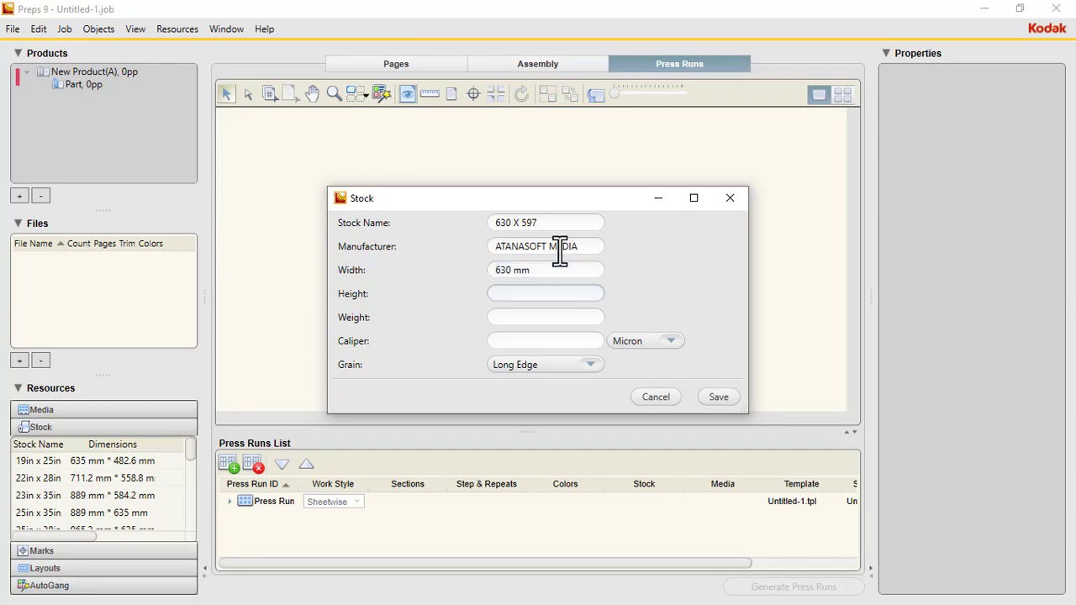
text(597)
click(563, 316)
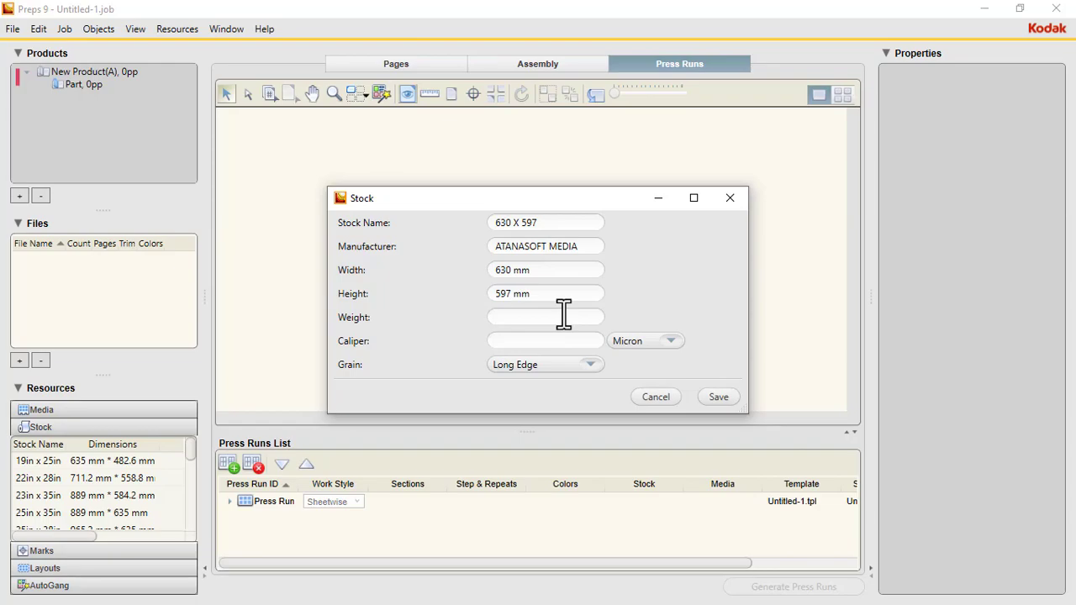
text(130)
click(547, 343)
text(0.13)
click(716, 397)
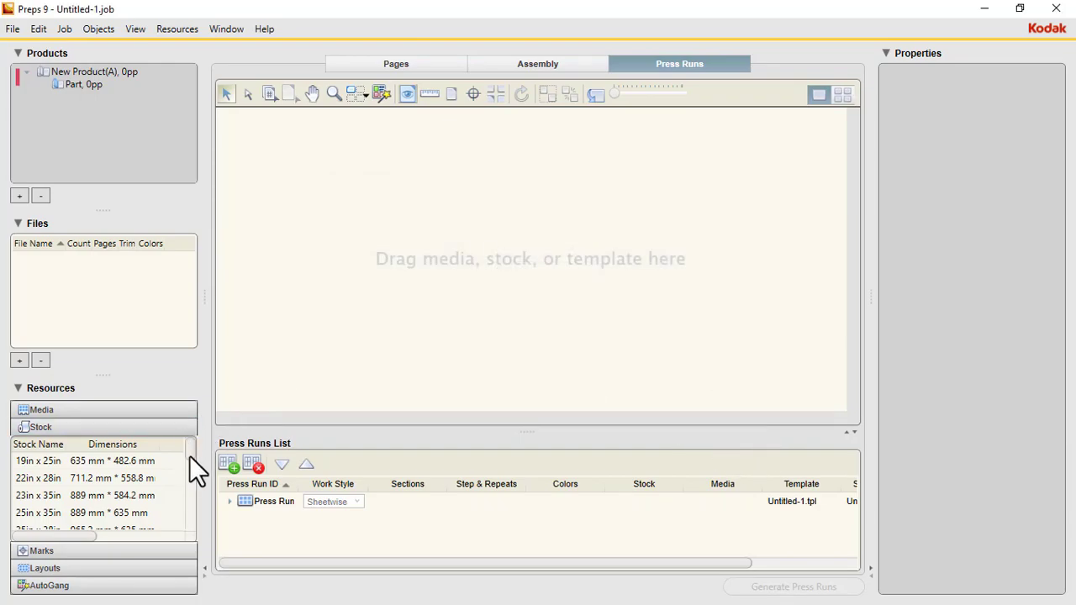
Step: Scroll the stock list to the bottom to show the 630 X 597 entry
drag(189, 456, 181, 526)
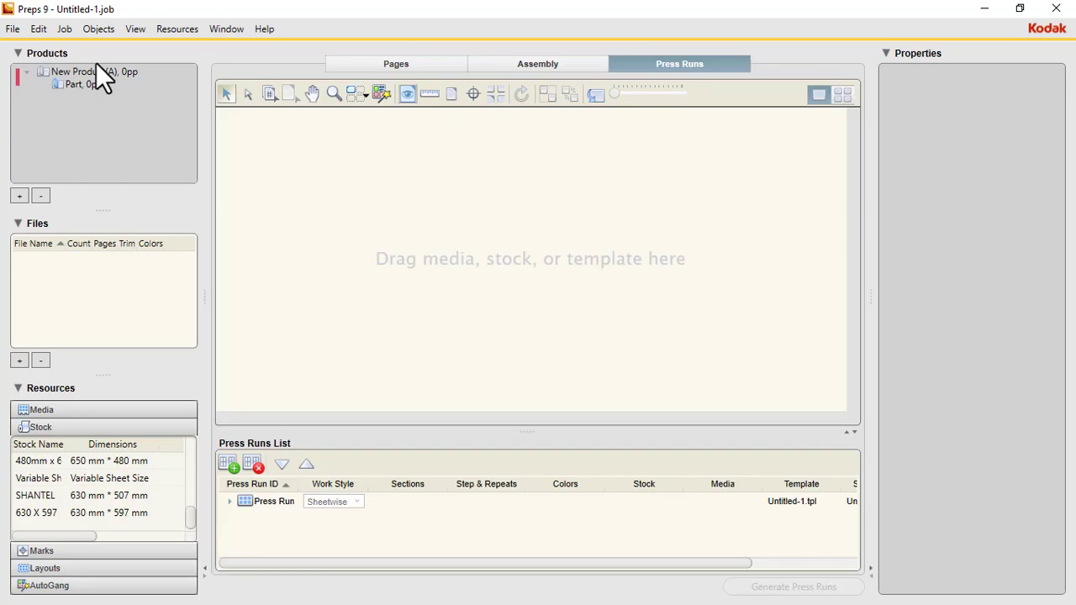
click(64, 30)
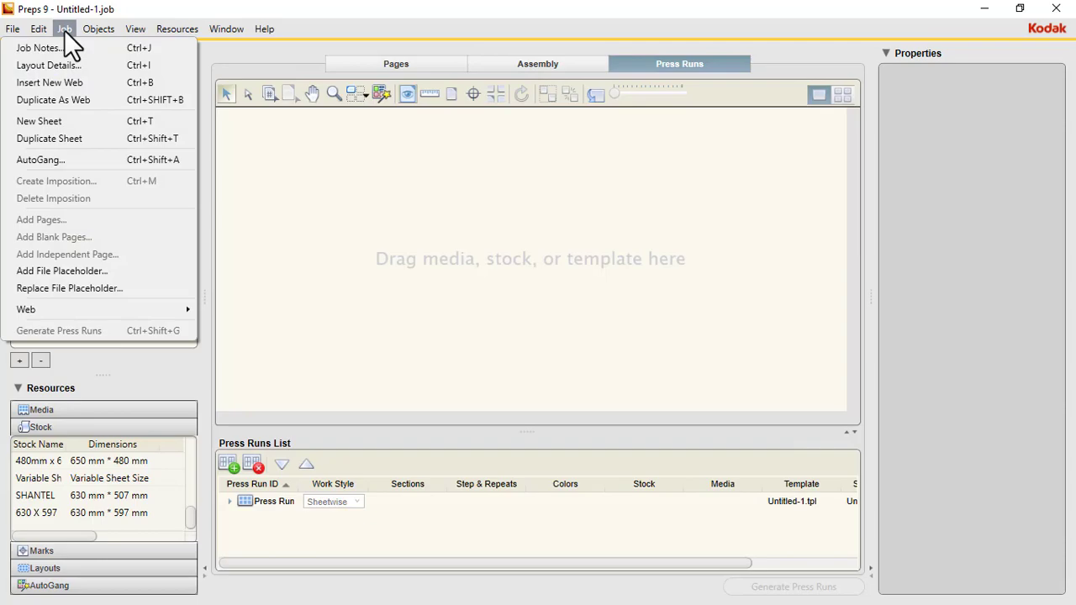
click(90, 269)
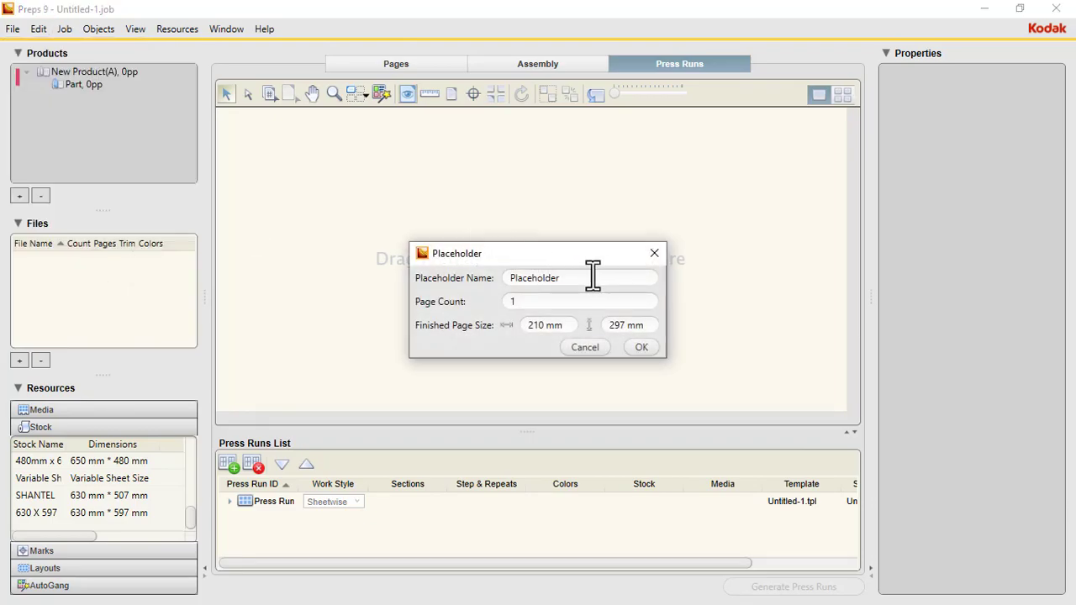
text(AUTOGANG 5 PAGE)
key(Tab)
text(5)
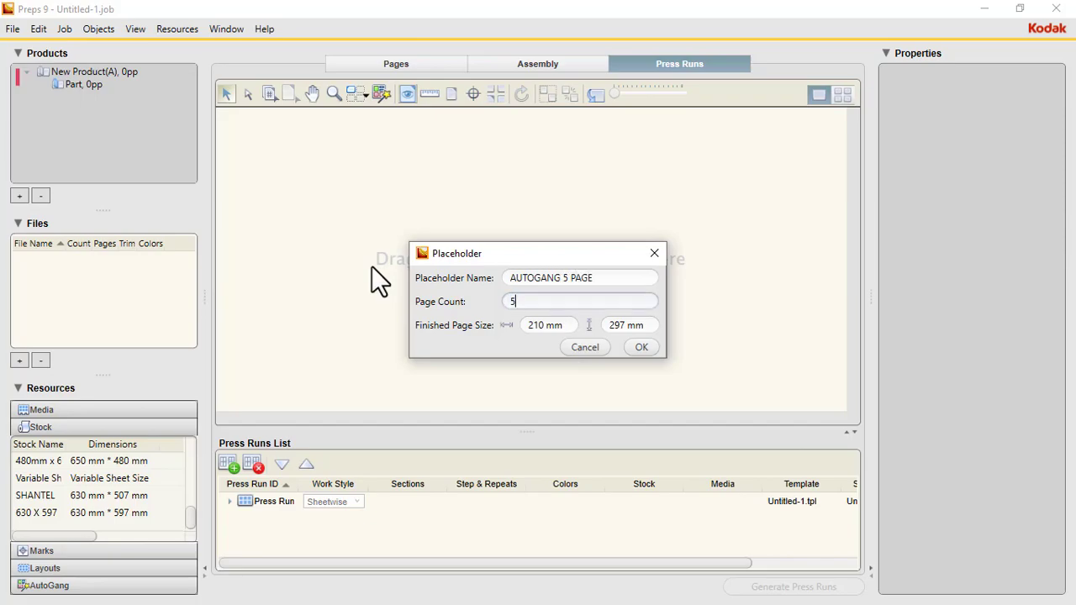
click(647, 348)
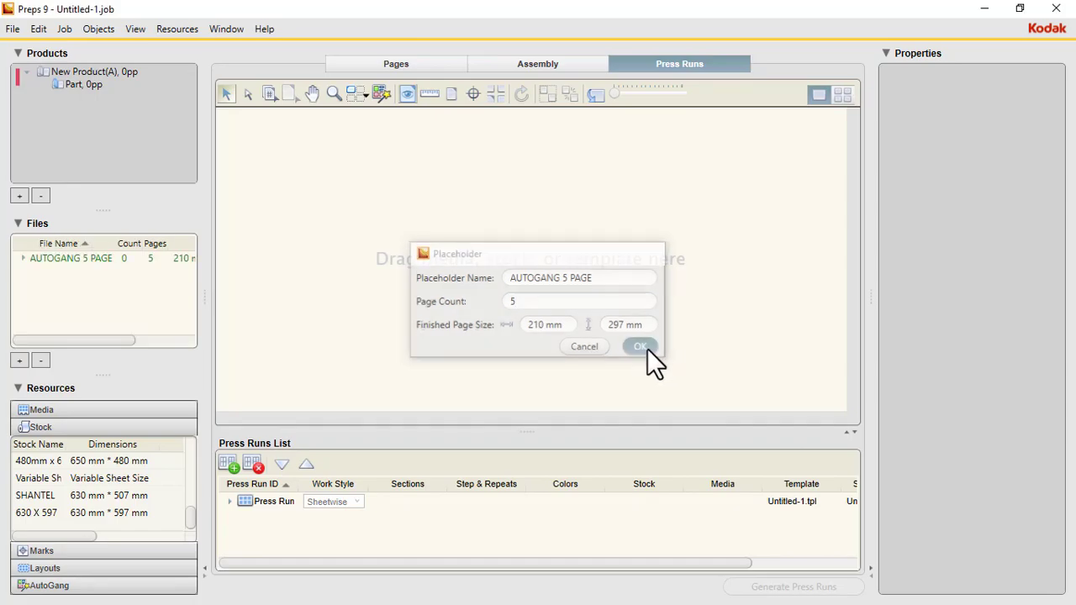
click(23, 259)
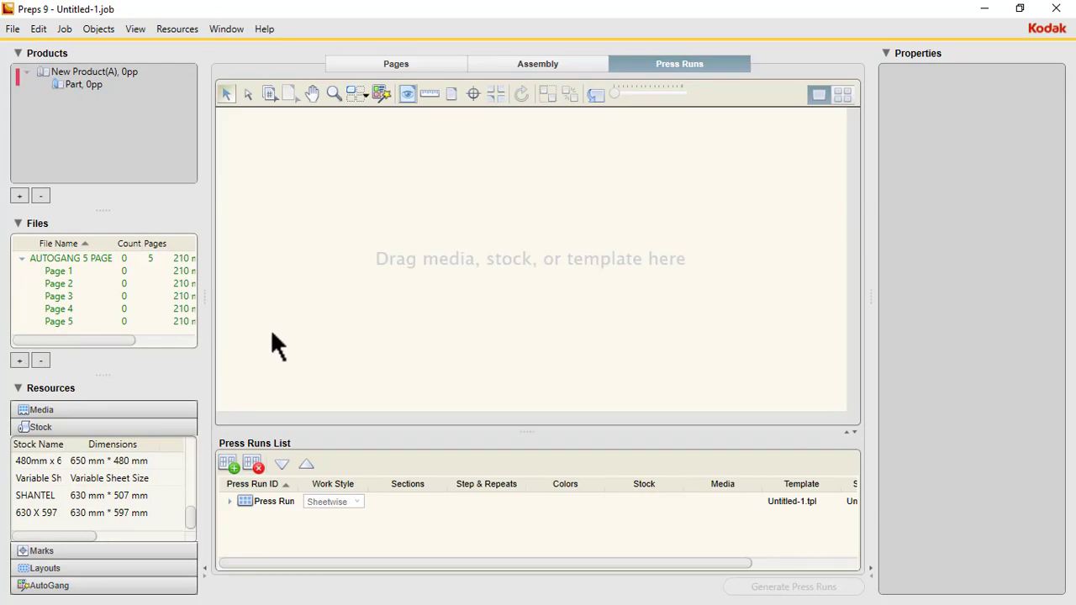
Step: Start AutoGang from the Job menu, keep LABEL PRODUCTION, and open the AutoGang Presets editor
click(63, 29)
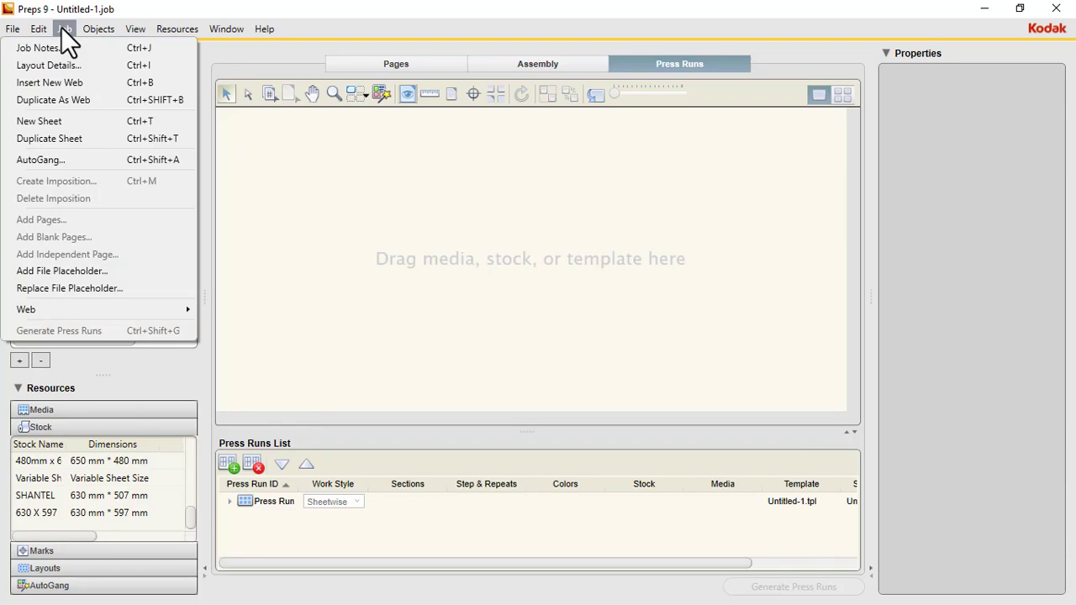
click(59, 158)
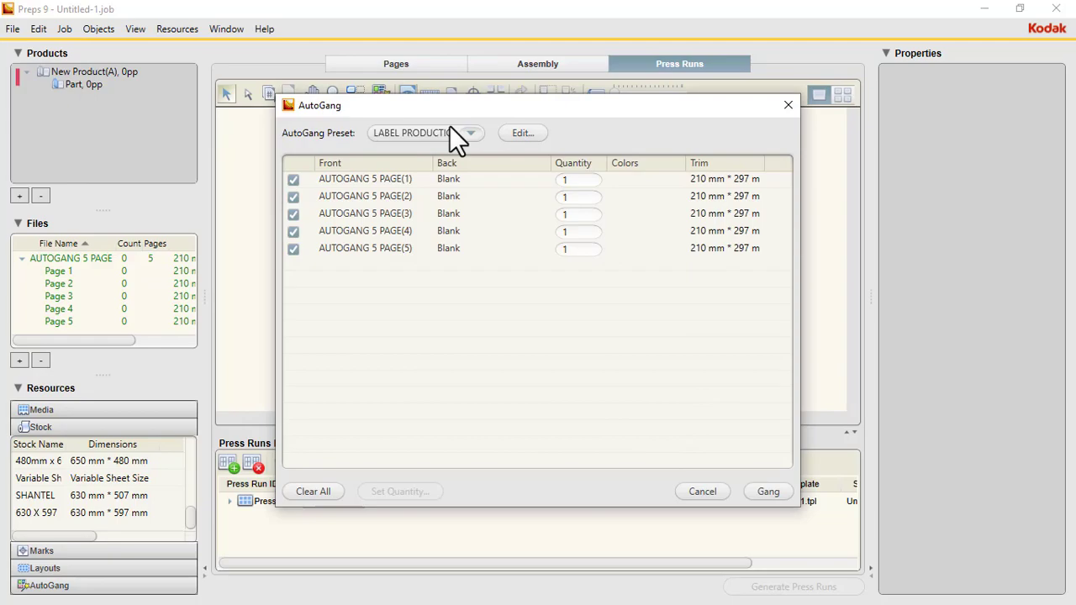
click(472, 134)
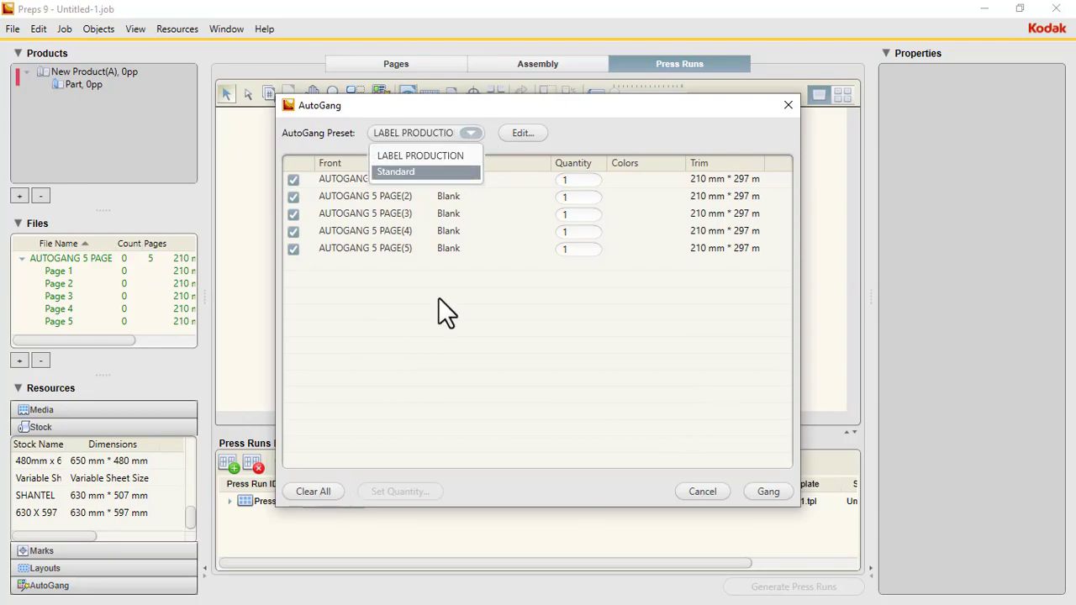
click(530, 132)
click(528, 132)
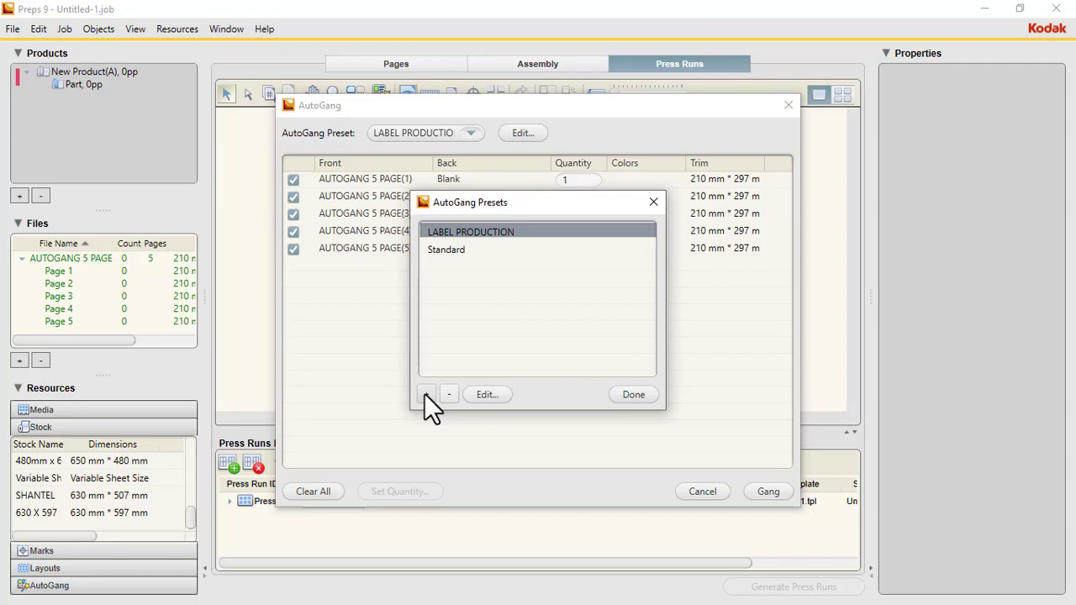
Step: Add a preset named '5 UP A4' with press sheet size media and stock 630 X 597
click(425, 394)
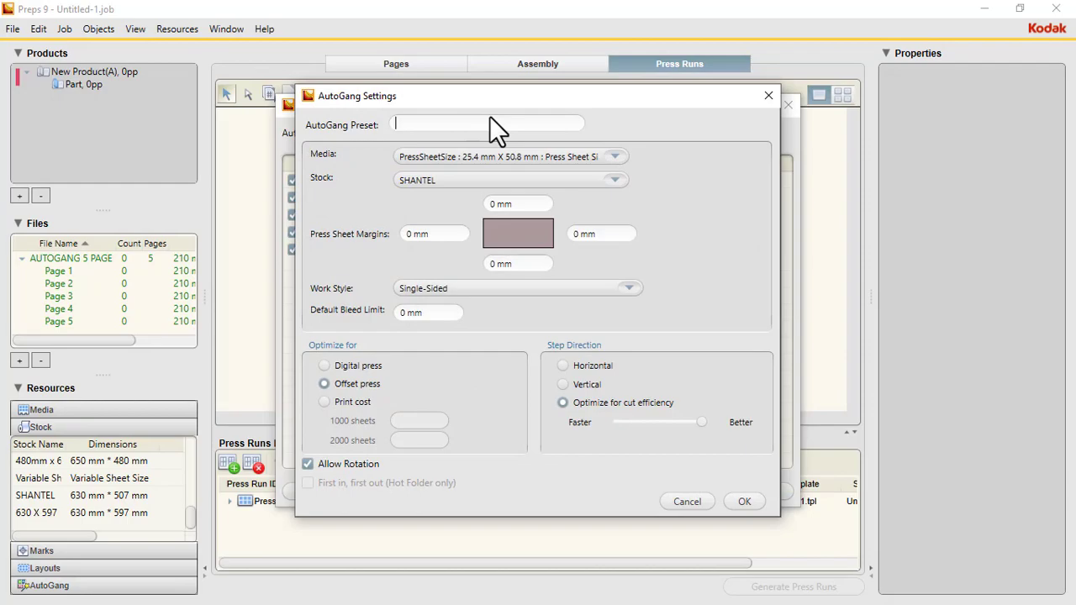
text(5 UP A)
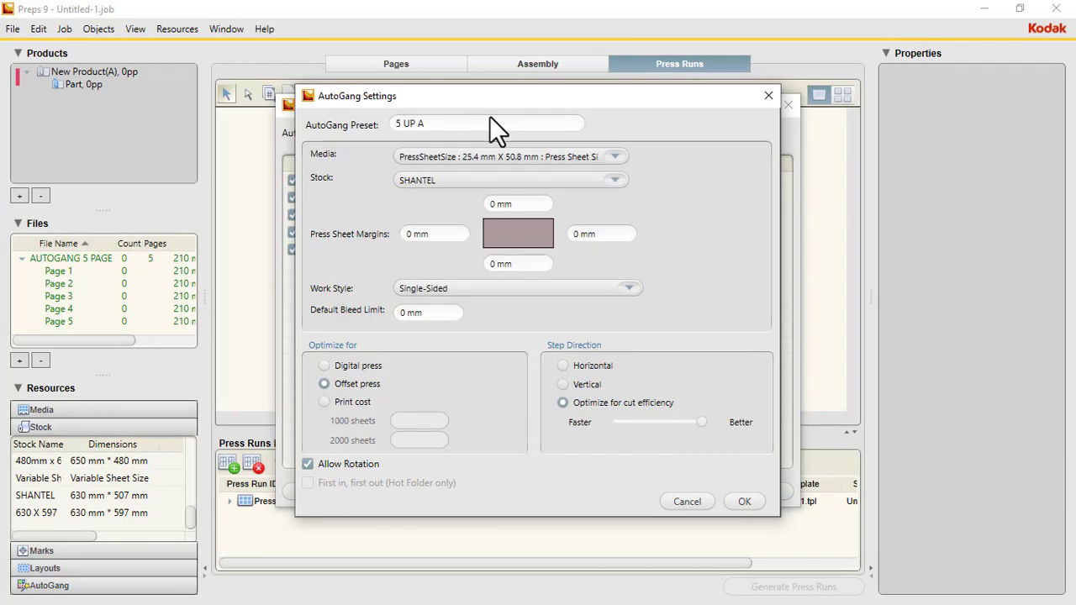
text(4)
click(611, 158)
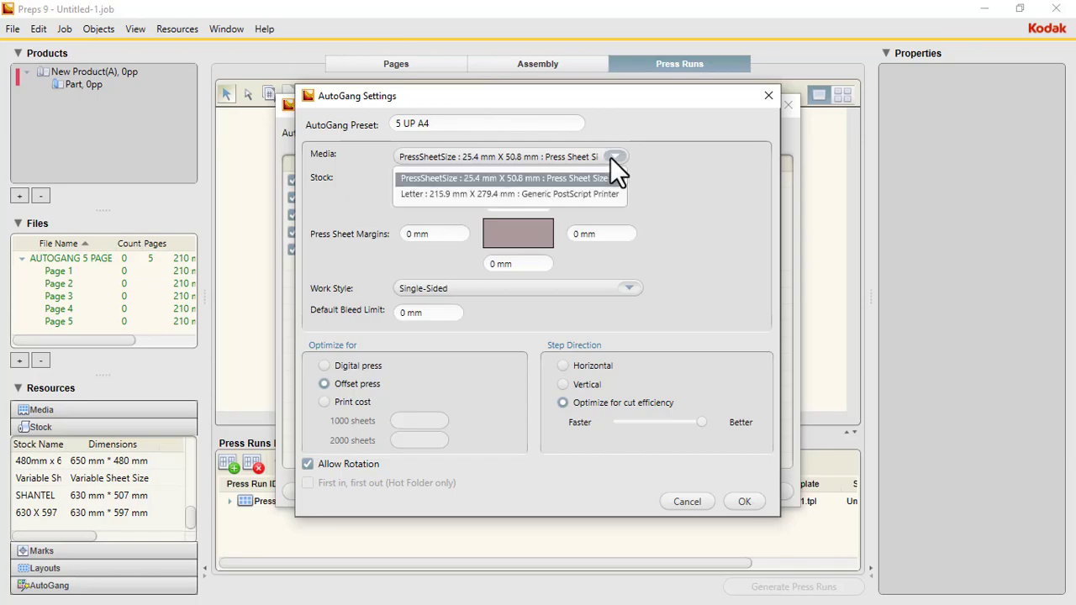
click(432, 178)
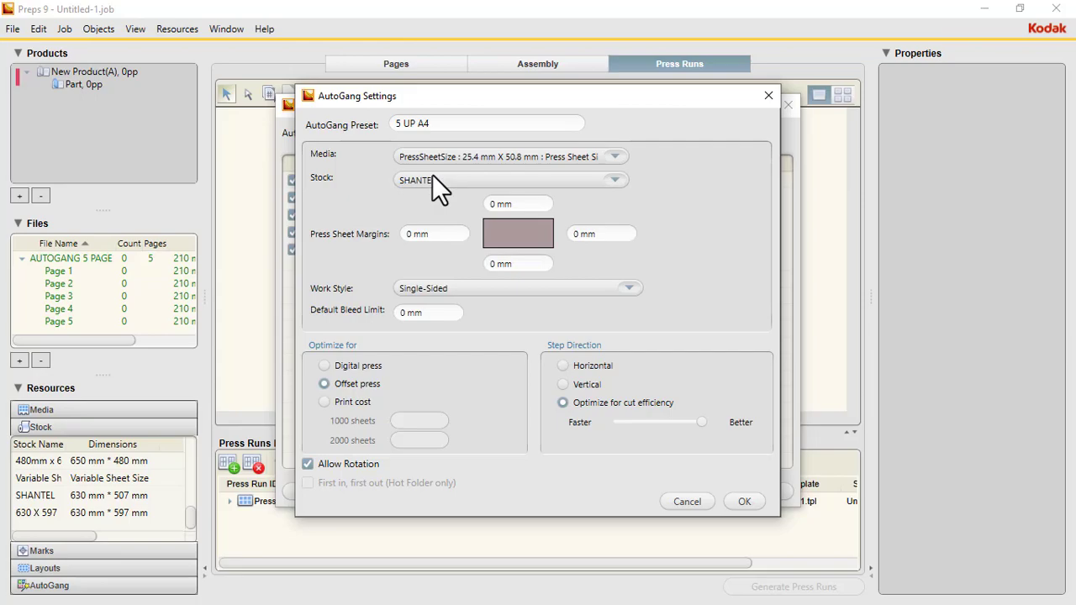
click(612, 181)
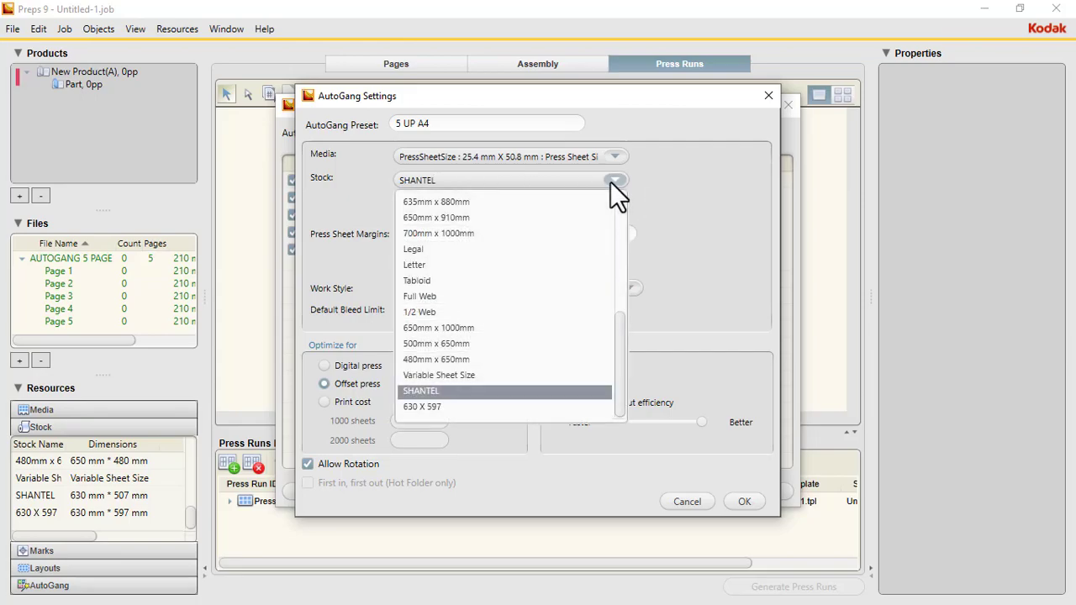
key(Down)
key(Return)
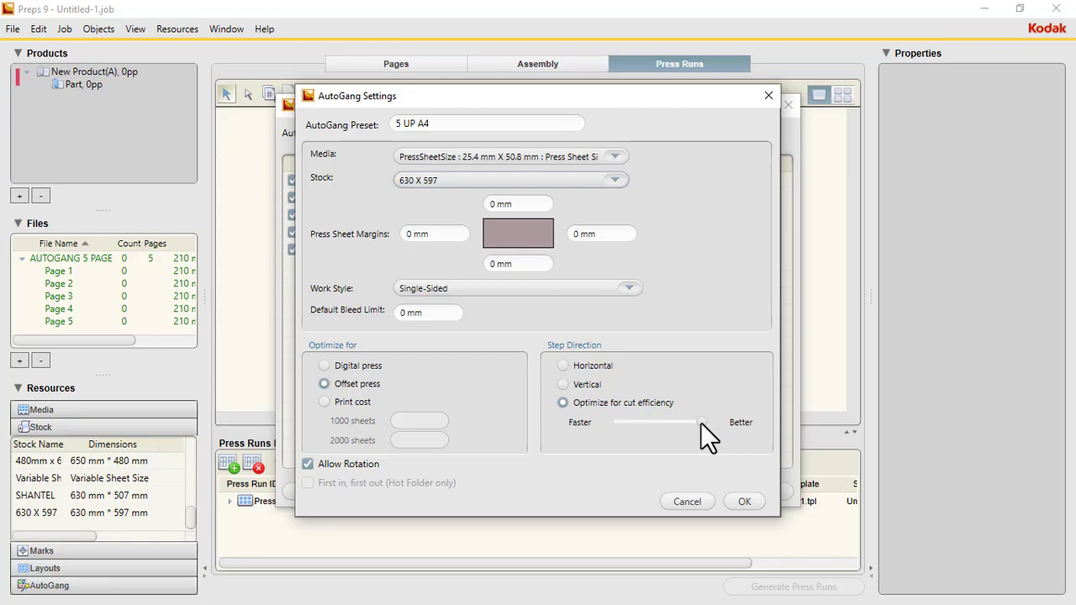
Step: Save the 5 UP A4 preset, close the presets manager, and gang the five pages
click(741, 502)
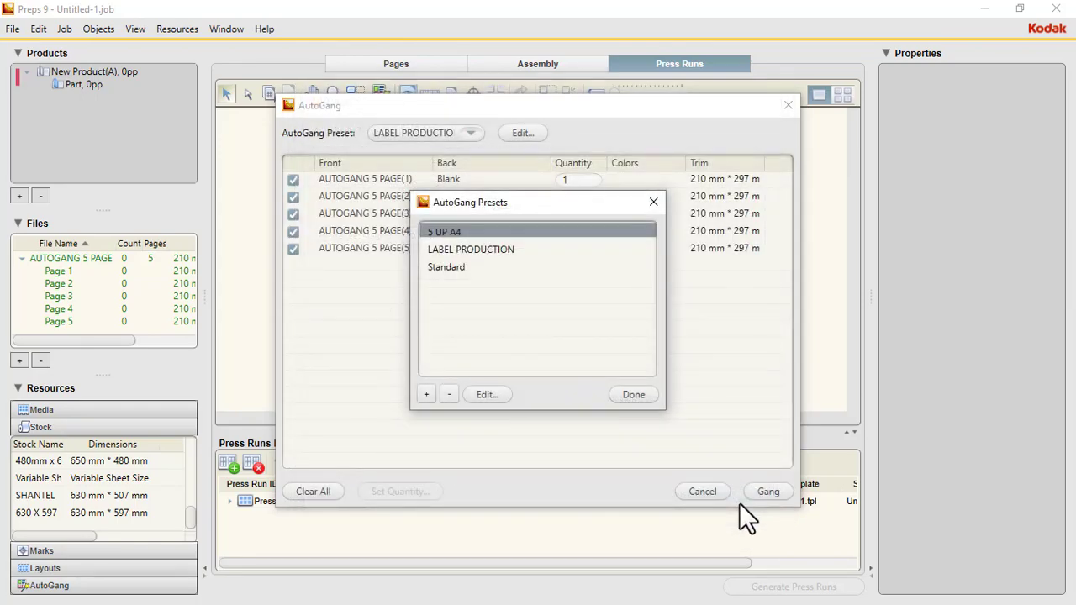
click(634, 394)
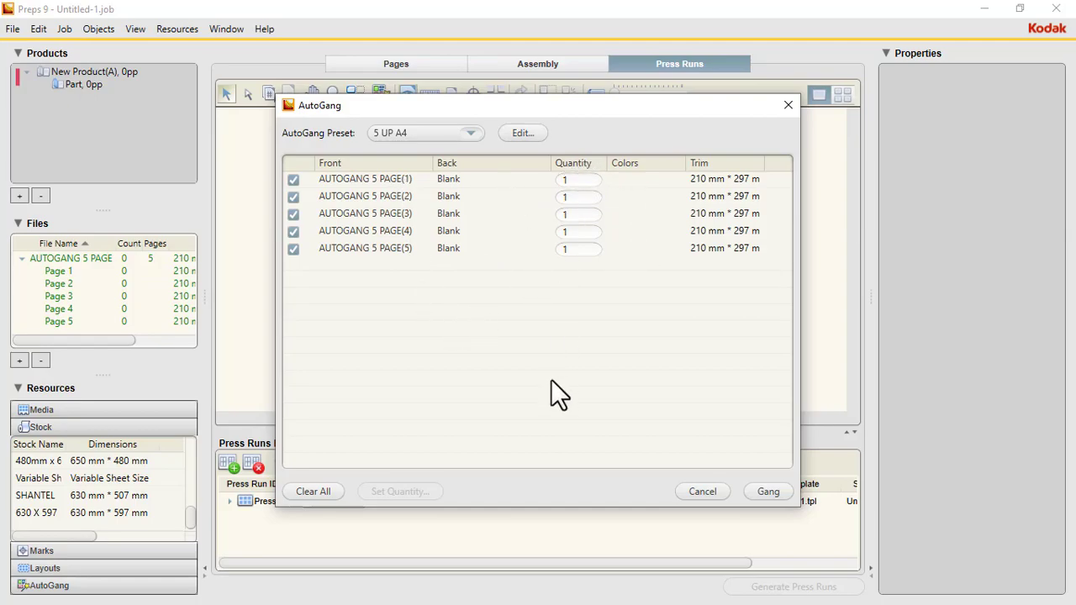
click(763, 493)
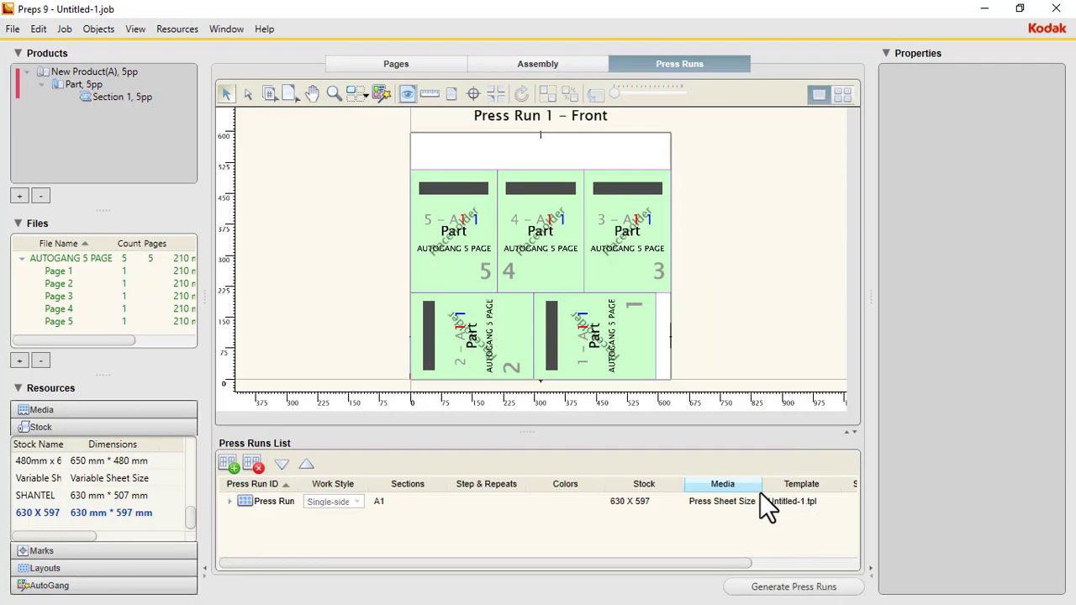
Step: Select pages 1 to 5 in turn on the 630 X 597 sheet to review their Page Properties
click(600, 368)
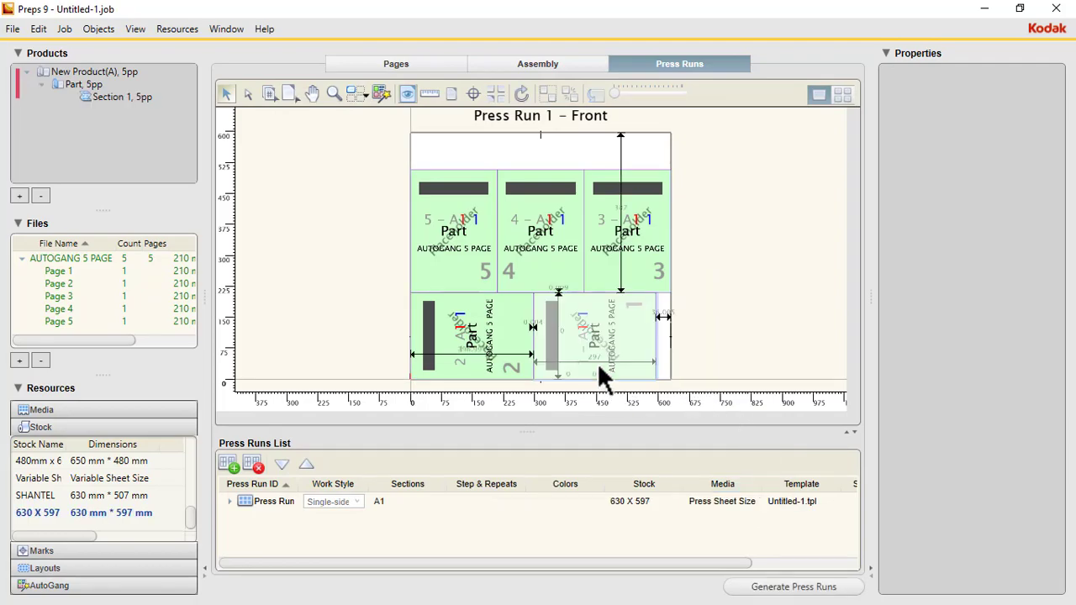
click(480, 348)
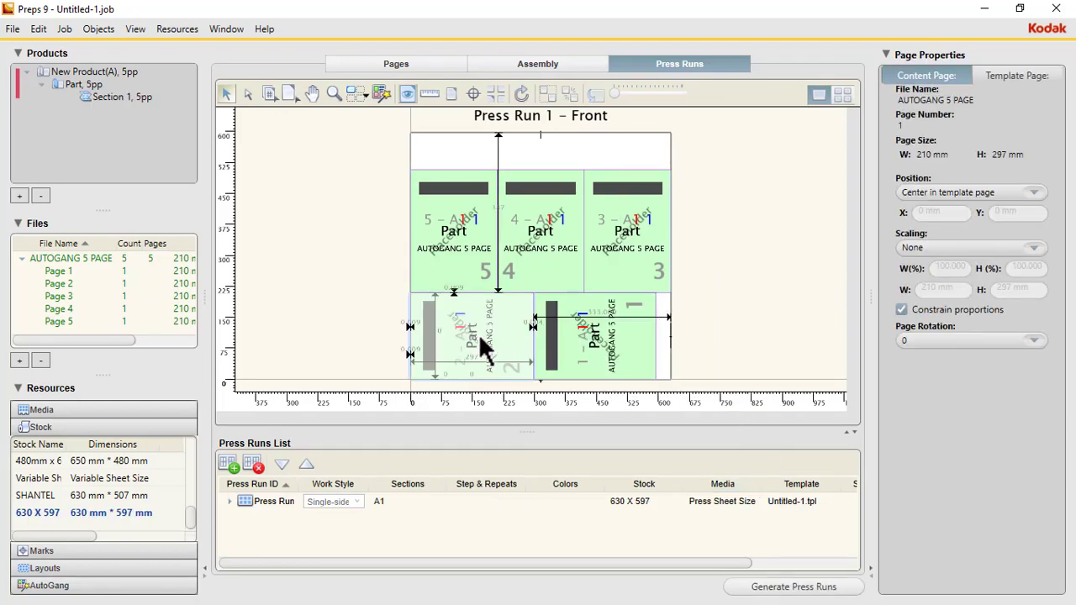
click(626, 246)
click(561, 239)
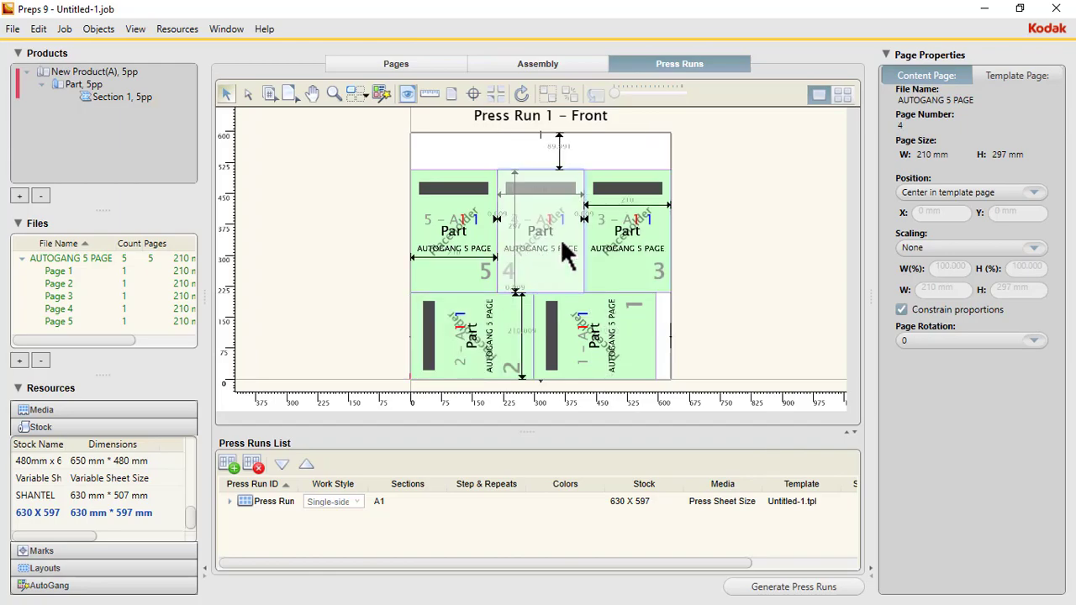
click(483, 244)
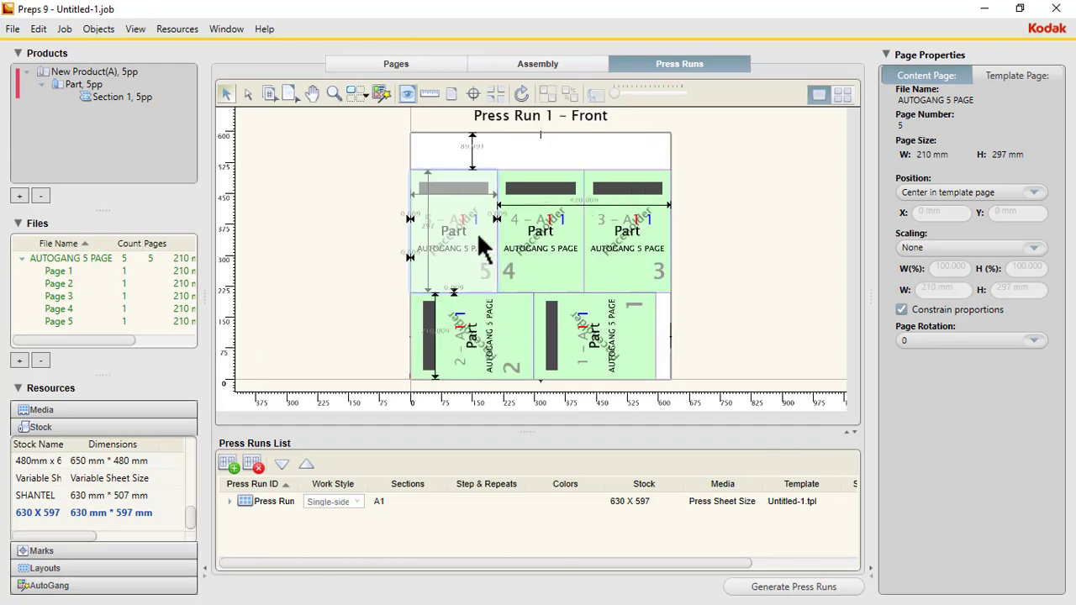